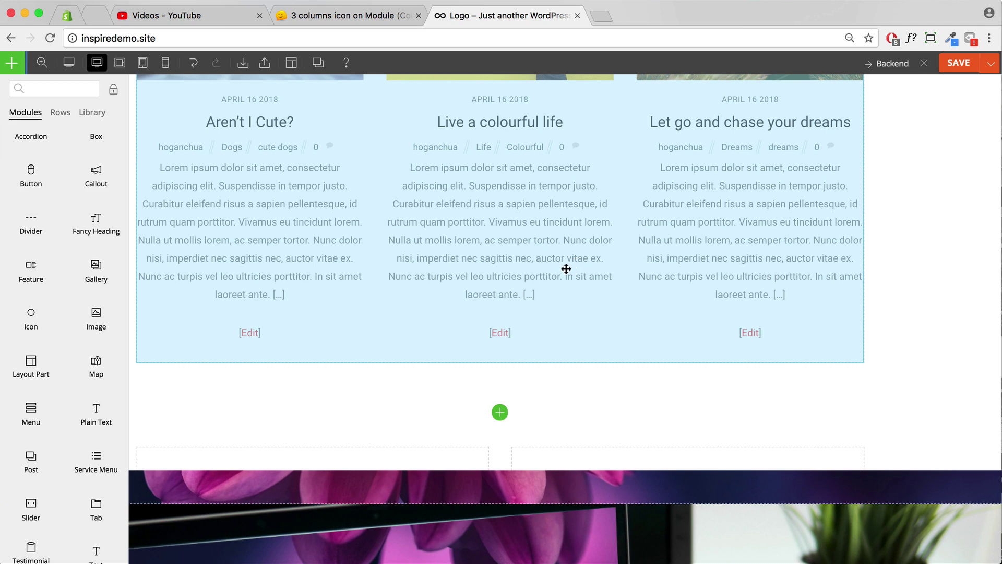
scroll(567, 268, up, 2)
scroll(556, 270, up, 2)
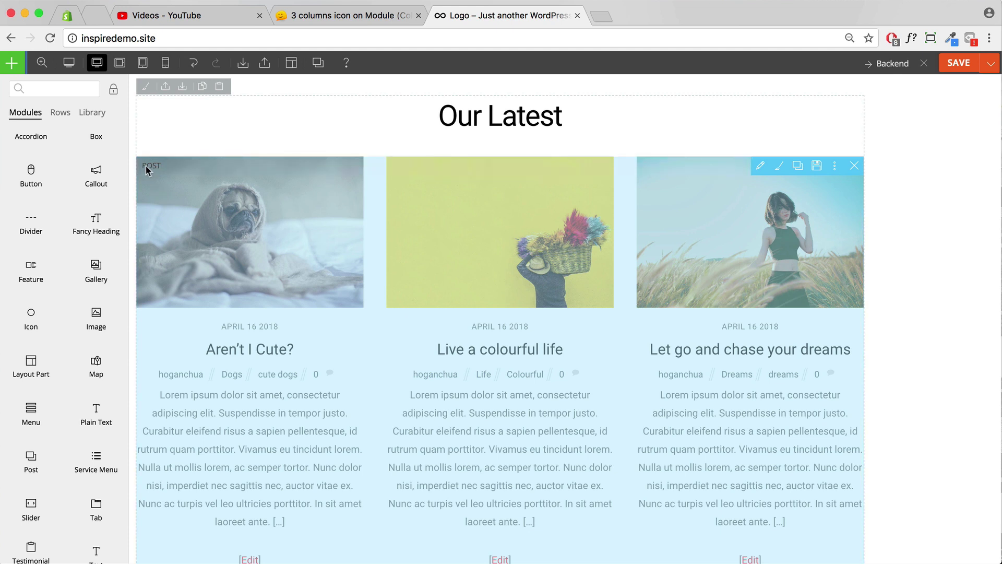
scroll(461, 297, down, 5)
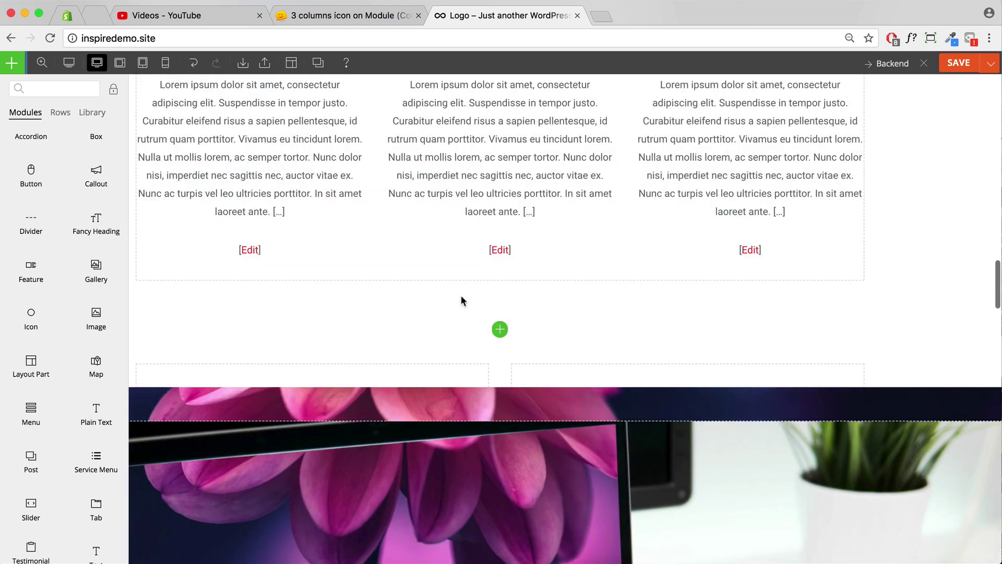
scroll(463, 298, down, 3)
scroll(463, 298, down, 3)
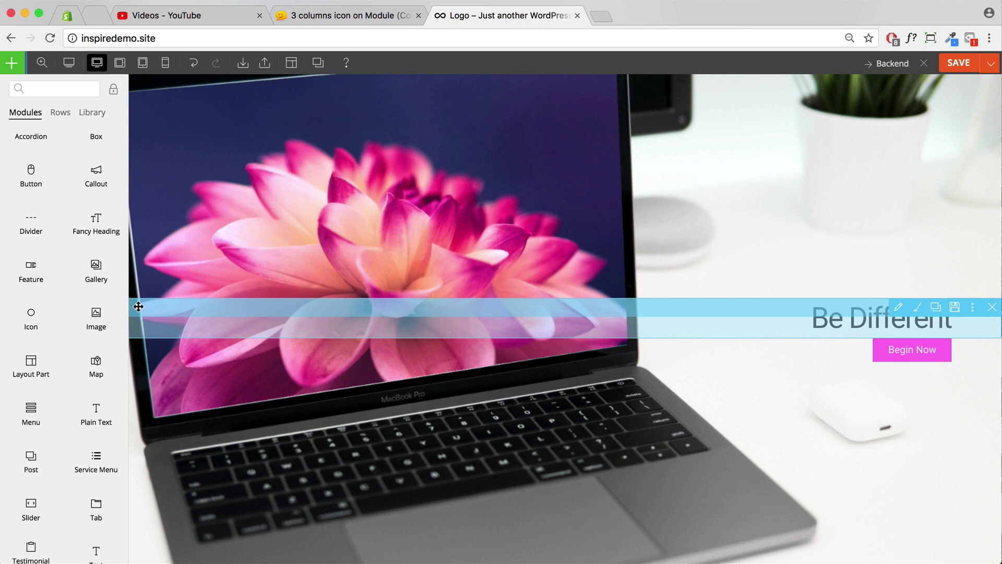
scroll(535, 364, down, 5)
scroll(532, 370, down, 3)
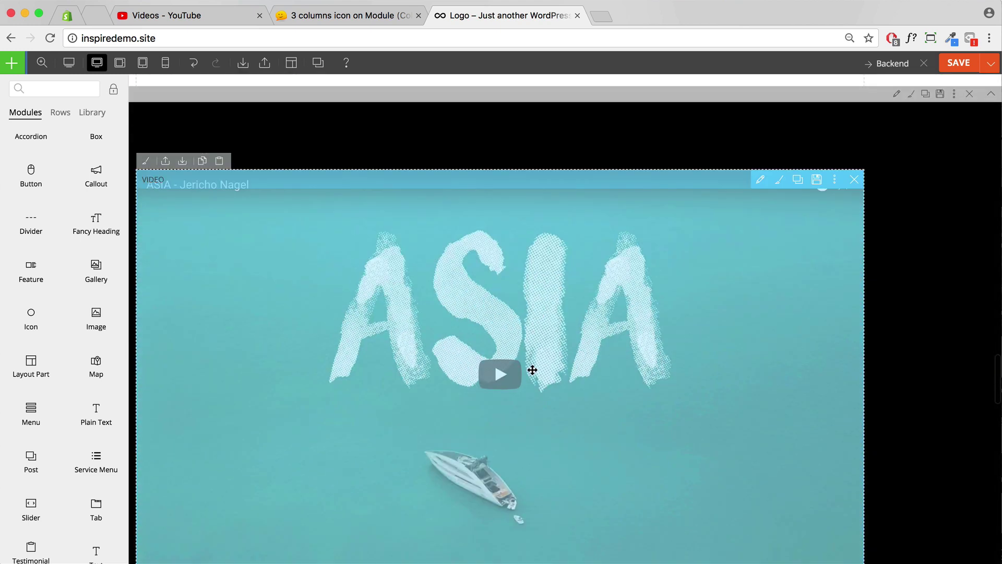
scroll(279, 294, down, 4)
scroll(279, 293, up, 4)
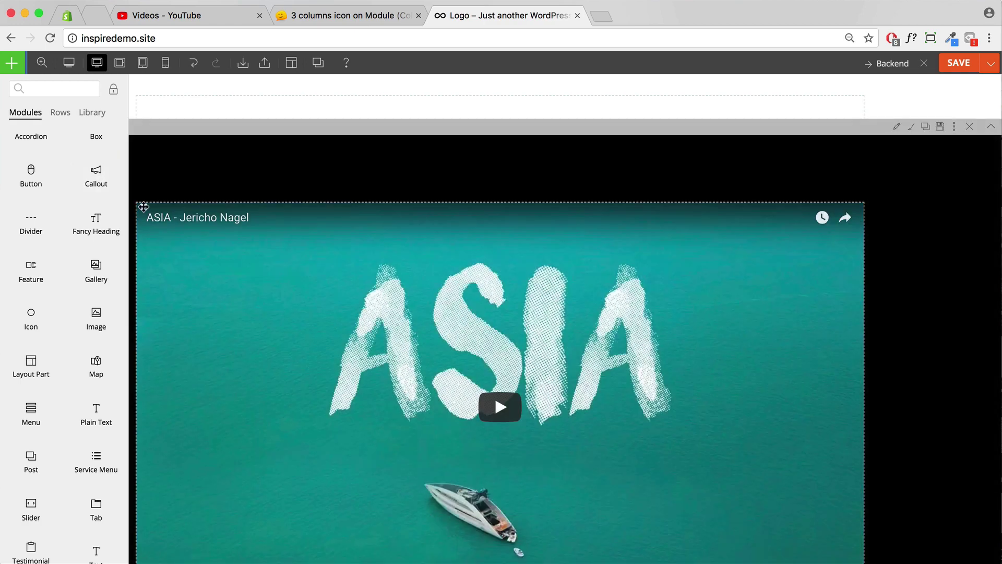
scroll(512, 235, up, 2)
scroll(513, 233, up, 5)
scroll(513, 230, up, 5)
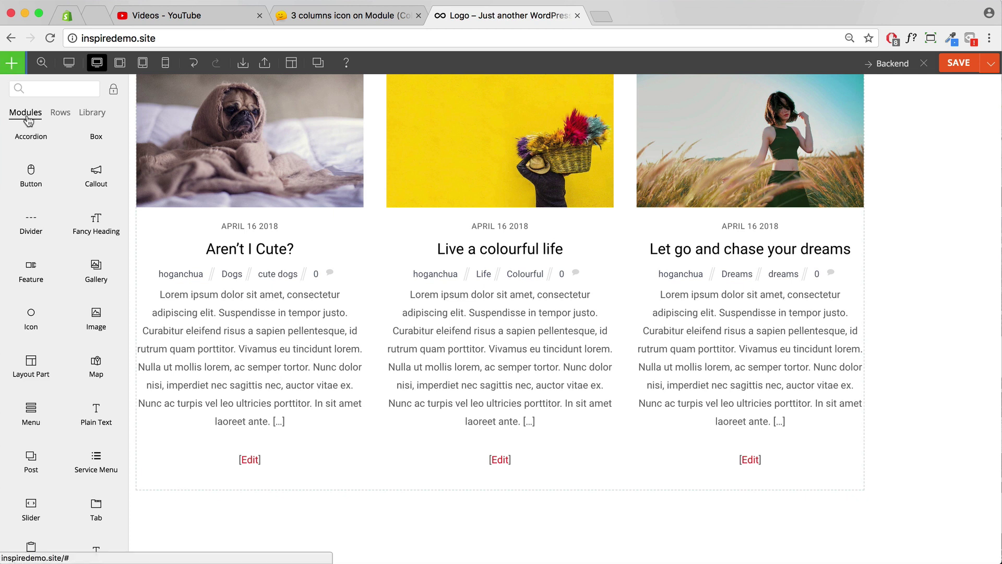
Drag a three-column row layout from the Rows tab to just below the blog posts row
click(60, 116)
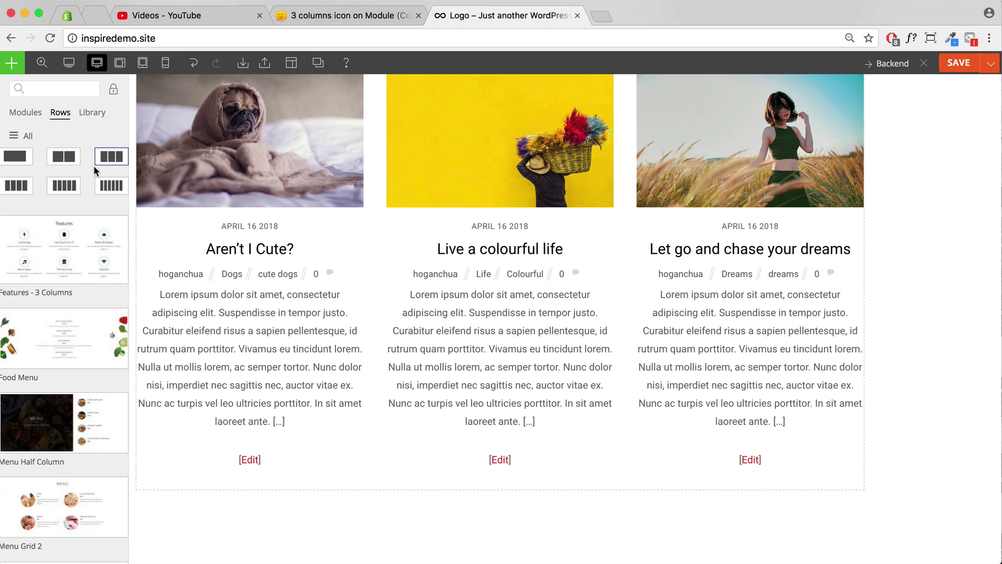
mouse_move(108, 160)
mouse_down()
mouse_move(115, 154)
mouse_move(530, 396)
mouse_up()
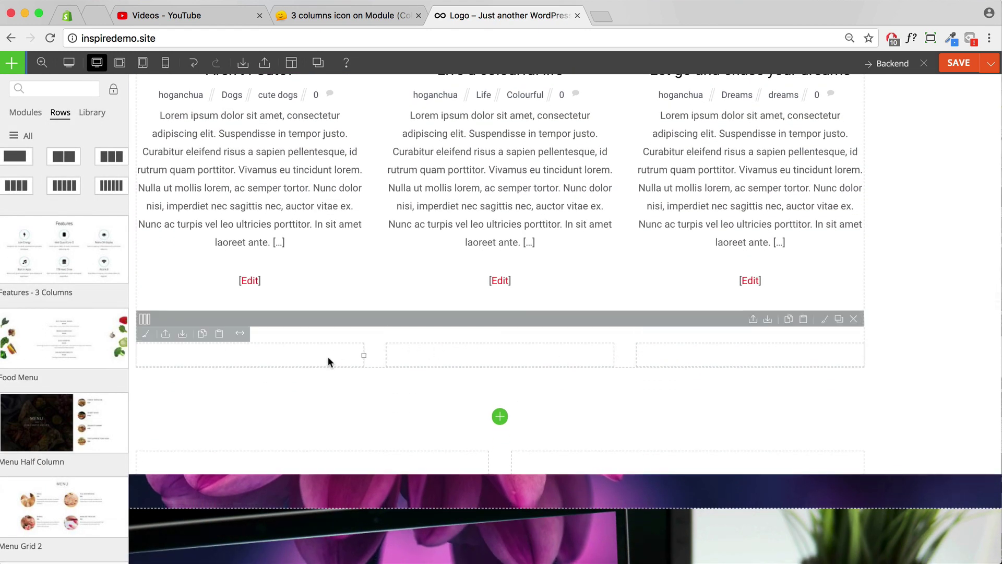
Place an Icon module with the default home icon and 'Icon label' in the first column
click(25, 111)
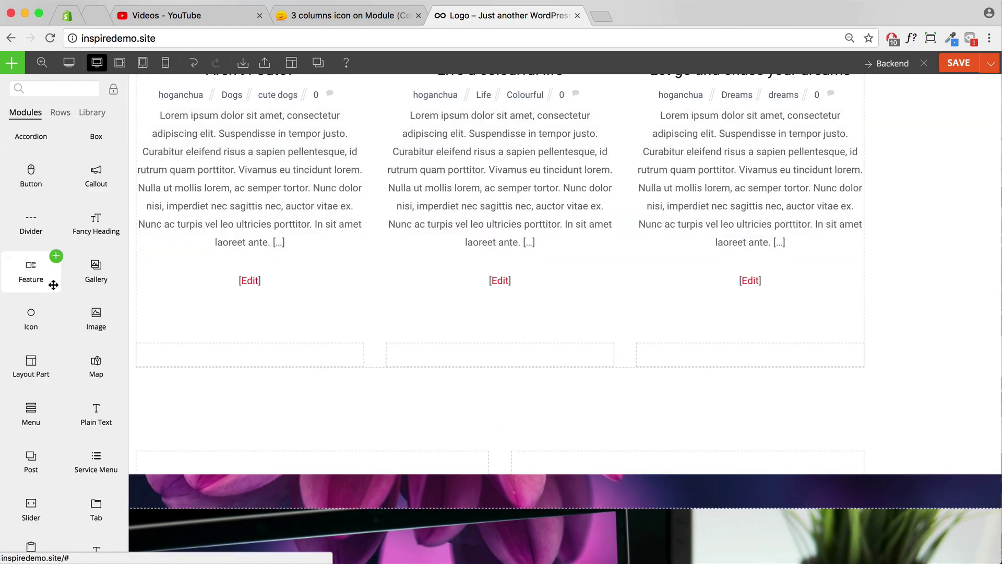
drag(32, 319, 240, 354)
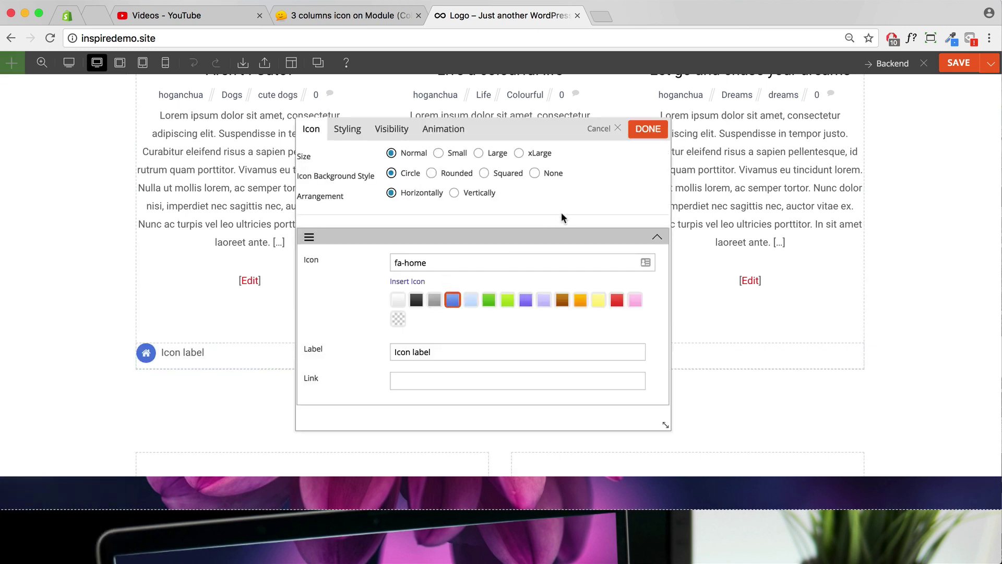
click(647, 133)
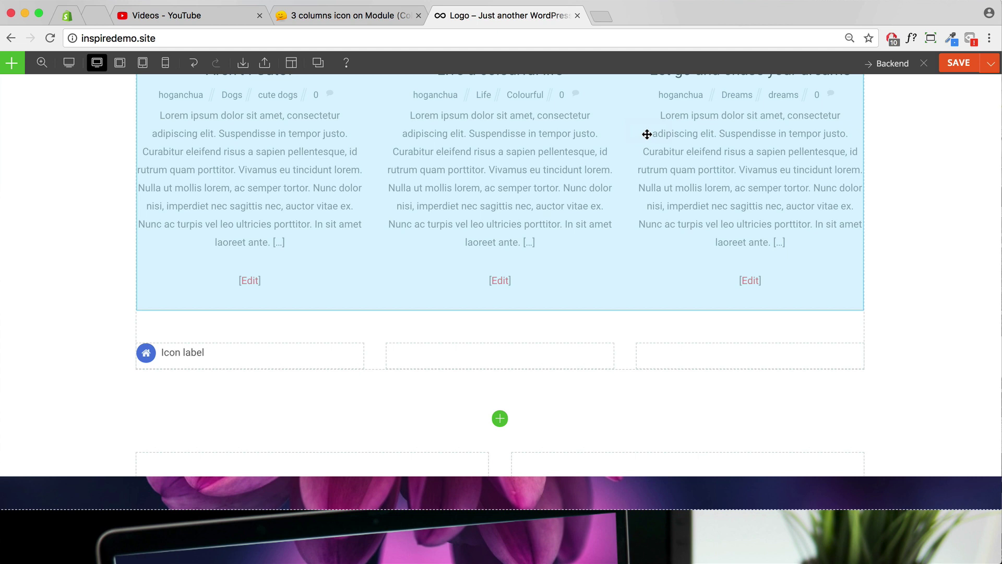
Duplicate the Icon module and move the copies into the second and third columns
click(354, 352)
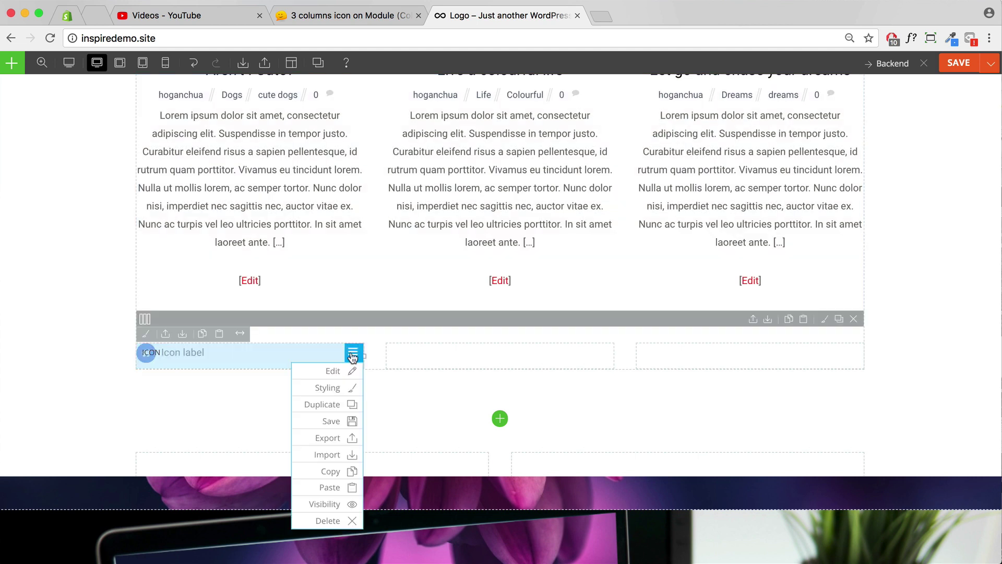
click(352, 406)
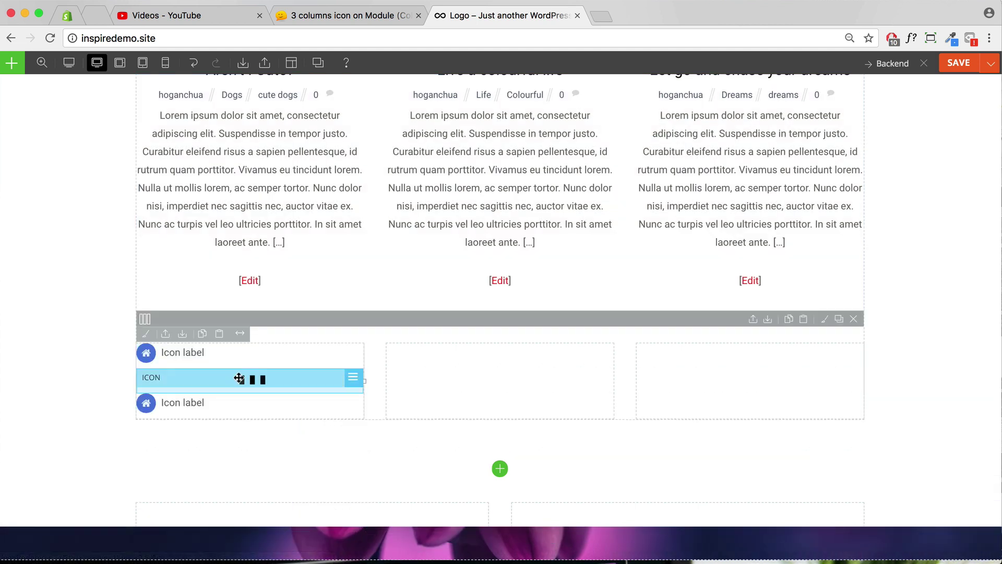
drag(235, 376, 452, 369)
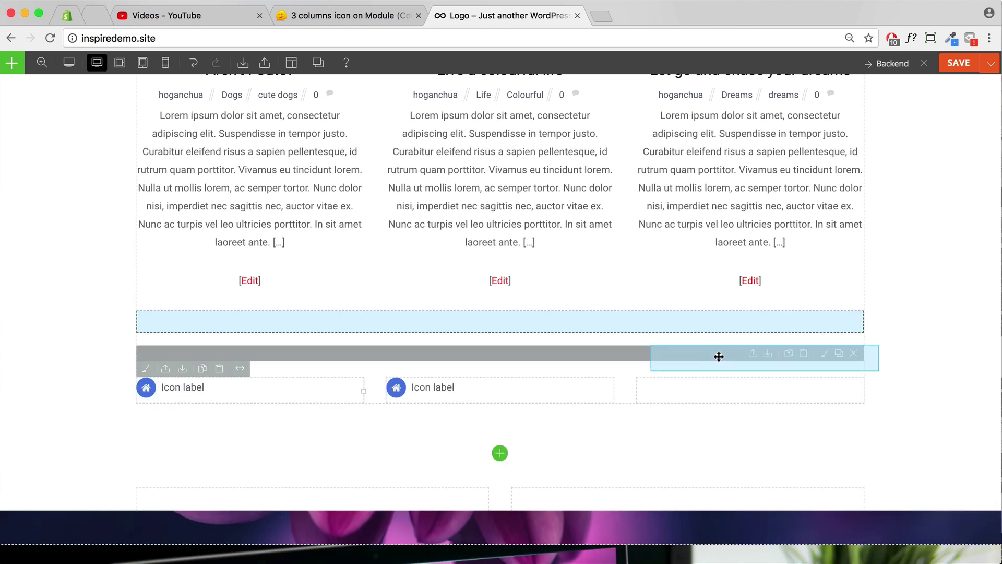
drag(231, 375, 648, 367)
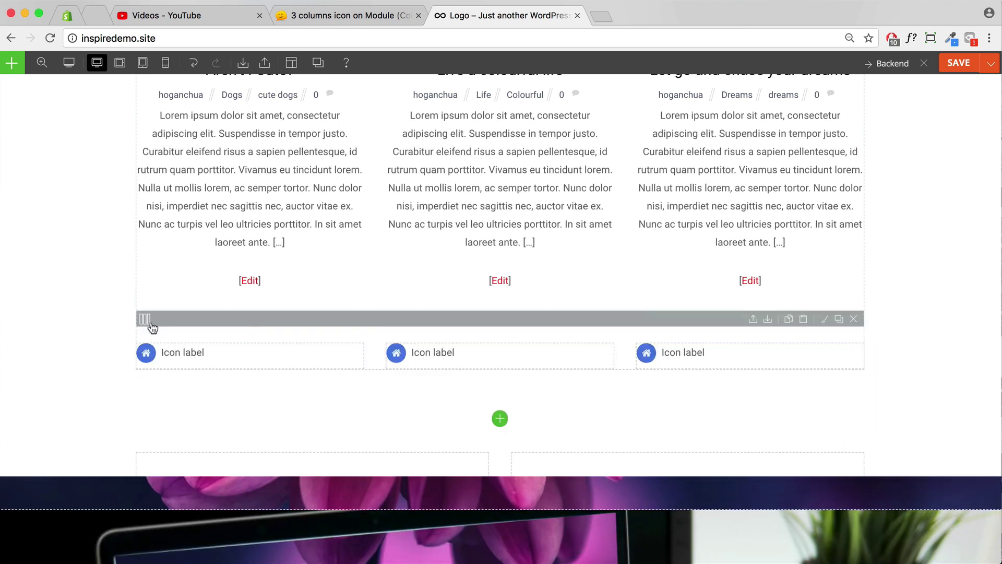
Switch the row to a four-column layout, leaving the fourth column empty, and save the page
click(210, 366)
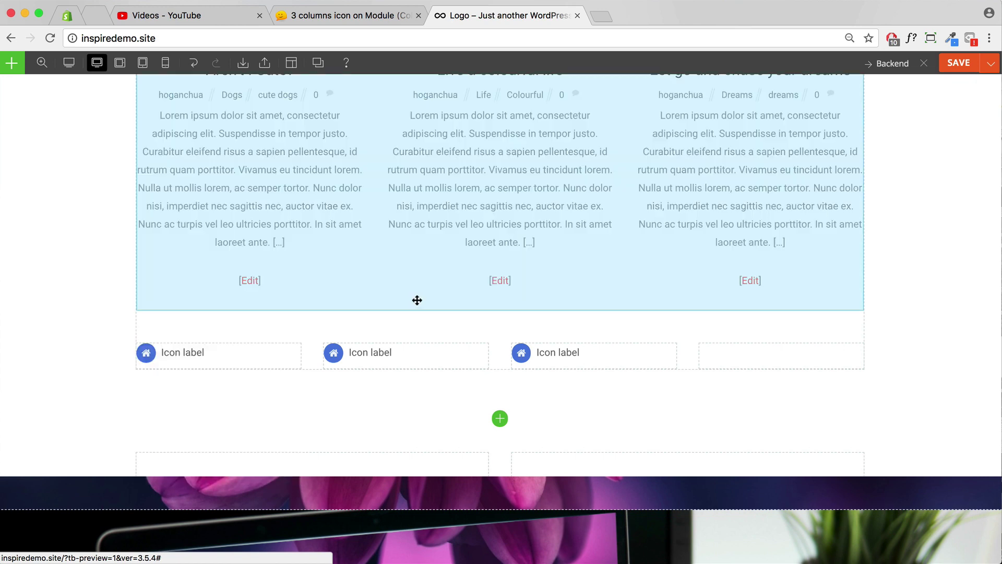
mouse_move(781, 355)
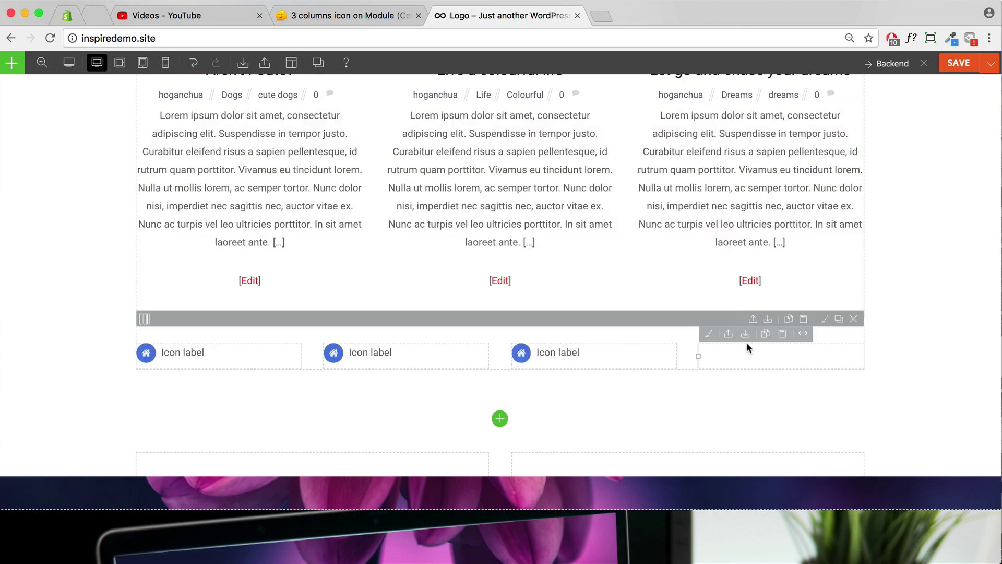
click(952, 68)
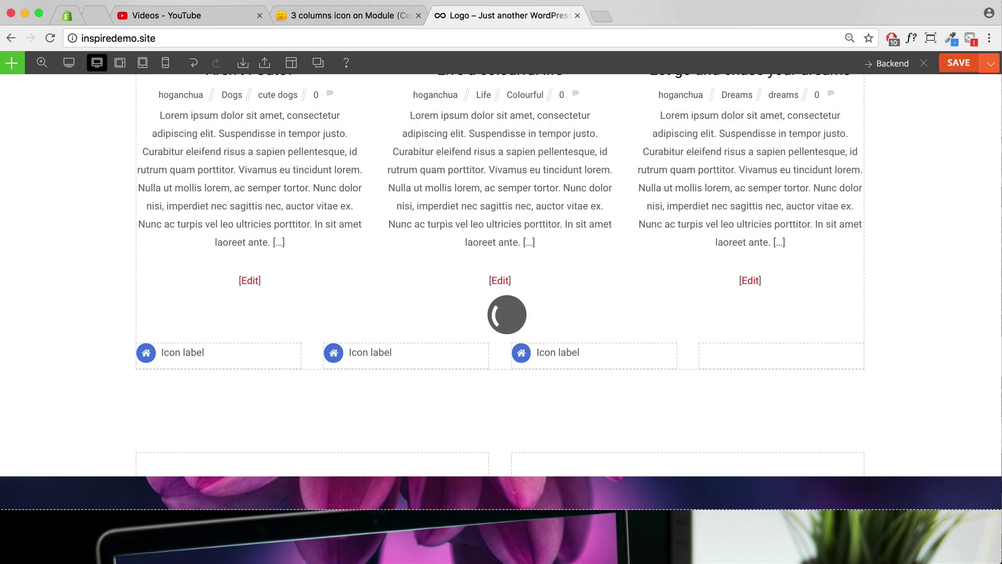